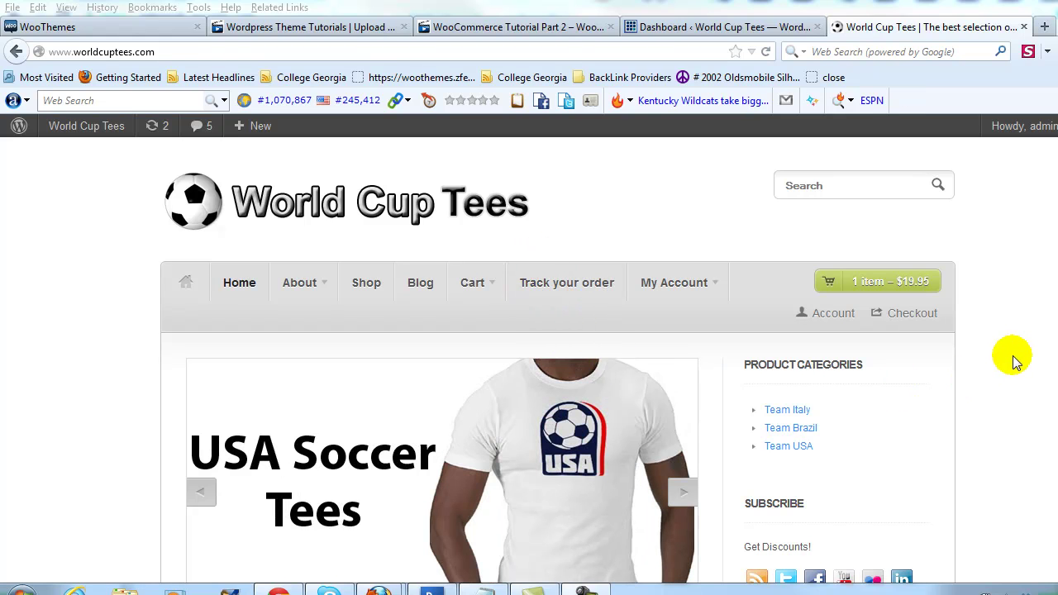
# - Examine the World Cup Tees home page from the slider down to the footer's copyright and credit text
pyautogui.scroll(-9, 1011, 357)
pyautogui.scroll(-5, 724, 386)
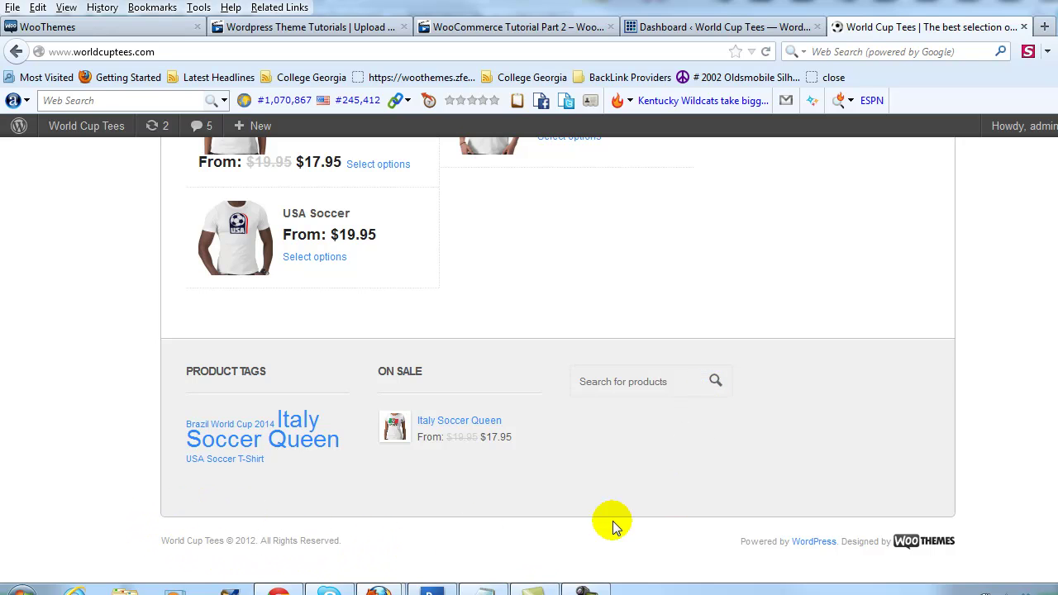
pyautogui.scroll(15, 835, 504)
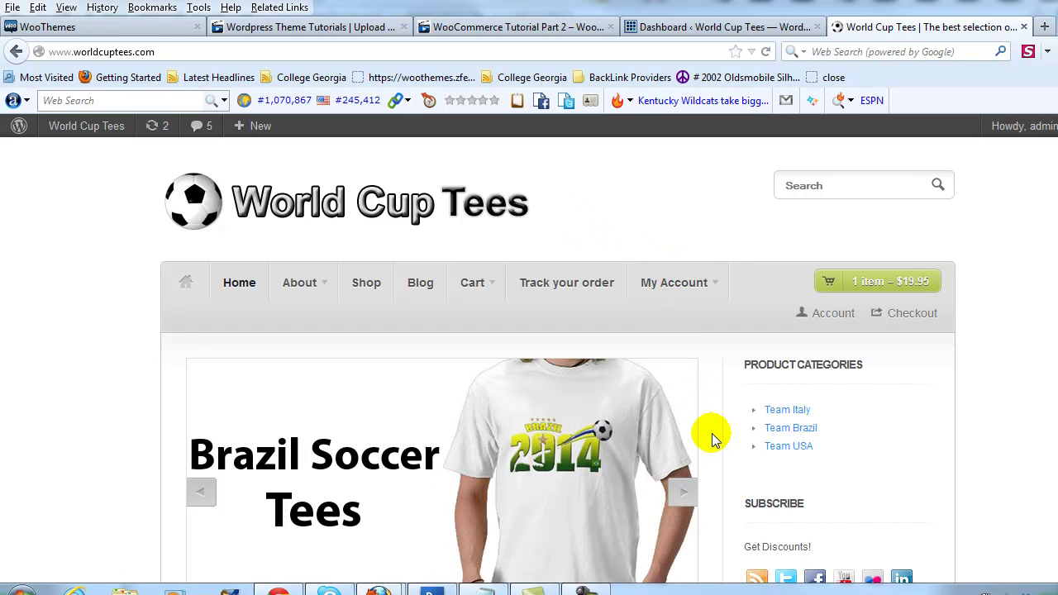
pyautogui.scroll(-5, 715, 438)
pyautogui.scroll(-5, 715, 438)
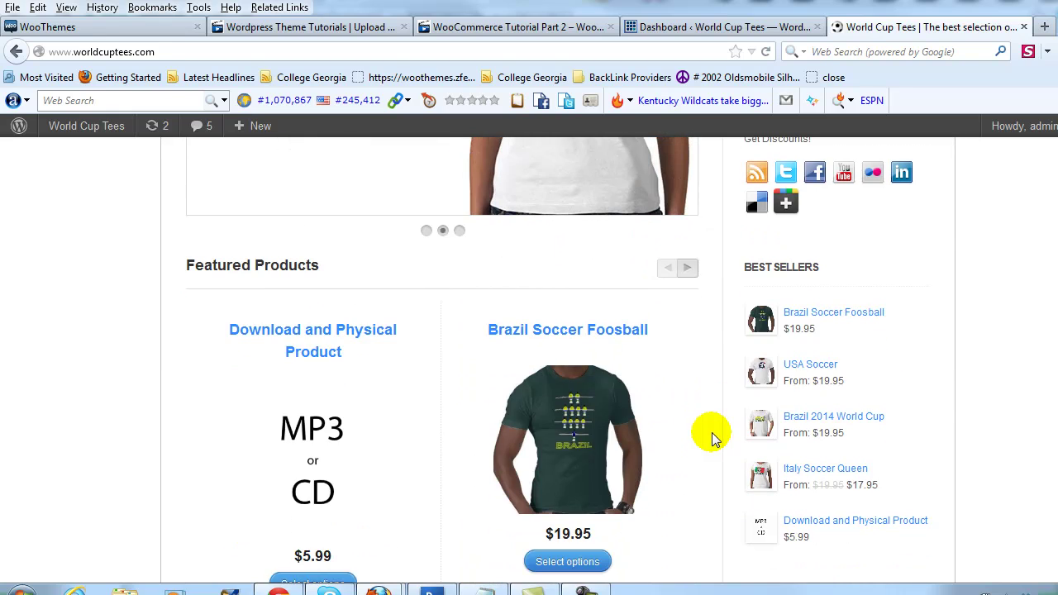
pyautogui.scroll(-4, 712, 431)
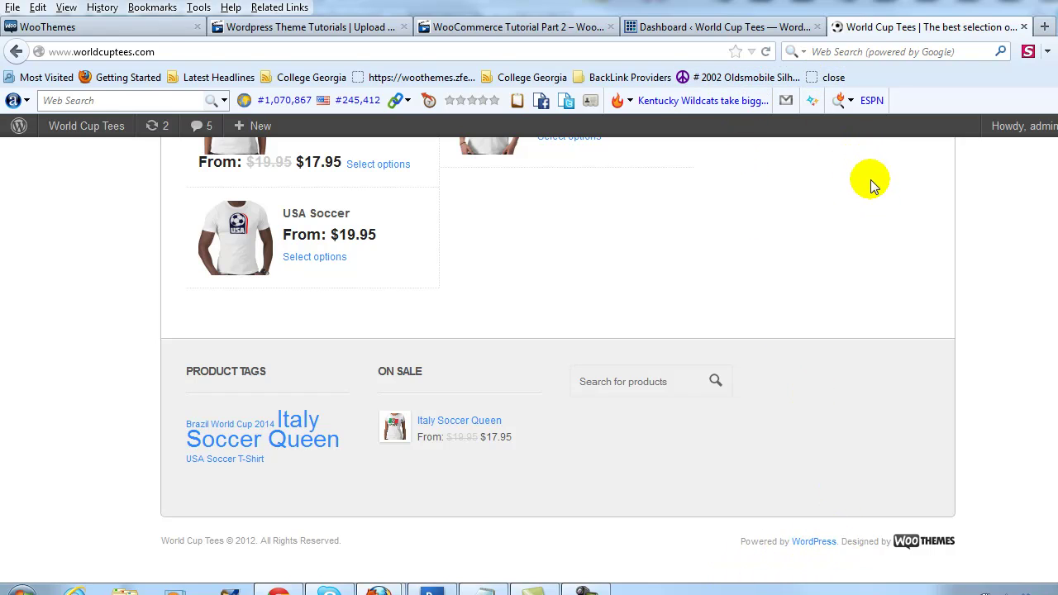
# - Open the Footer Customization settings in the WooStore theme options of the site's admin area
pyautogui.click(760, 23)
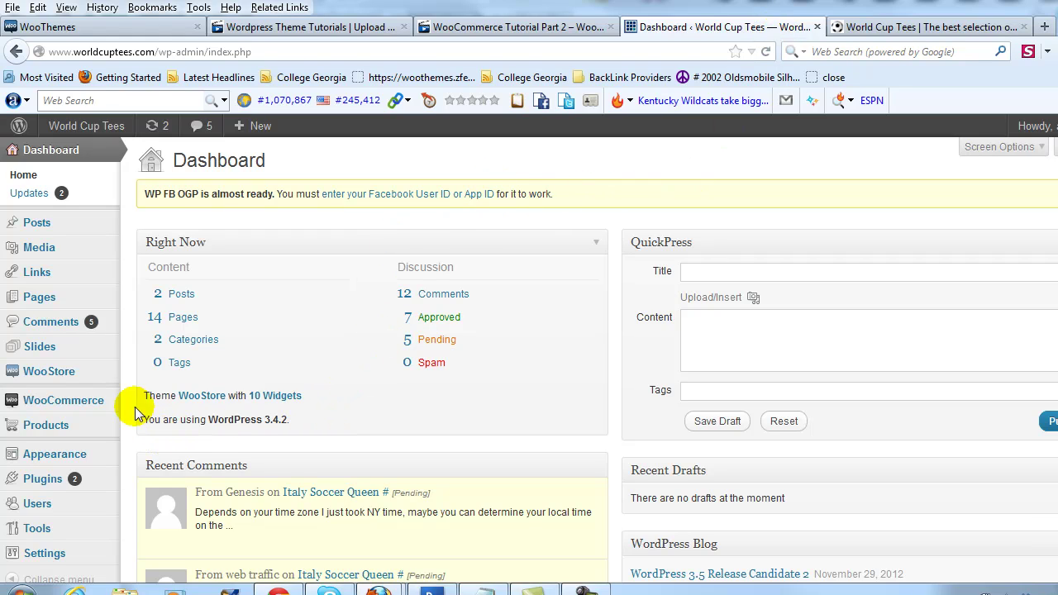
pyautogui.moveTo(111, 376)
pyautogui.click(145, 374)
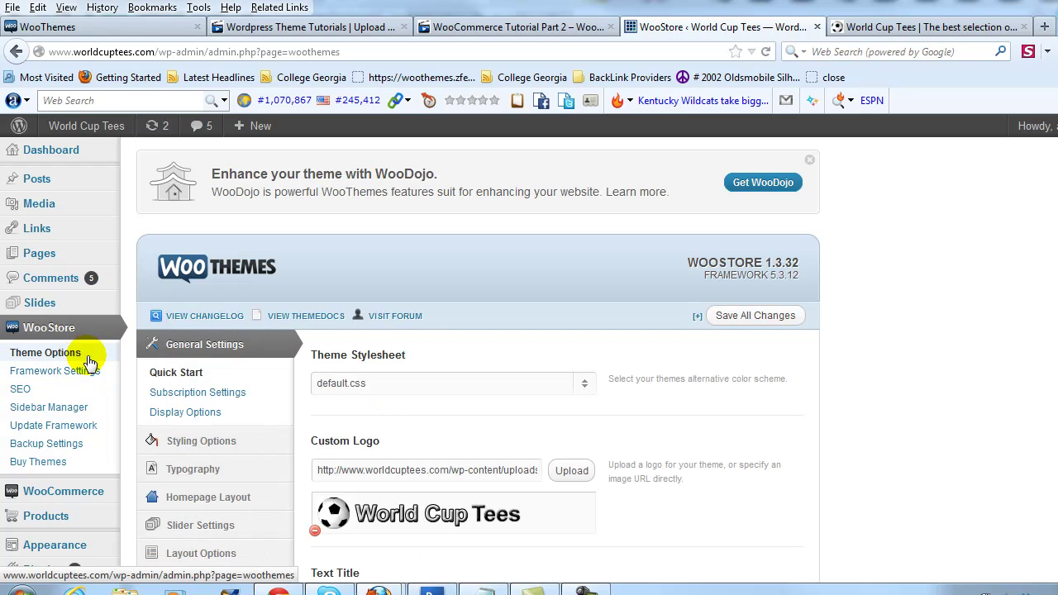
pyautogui.scroll(-3, 378, 436)
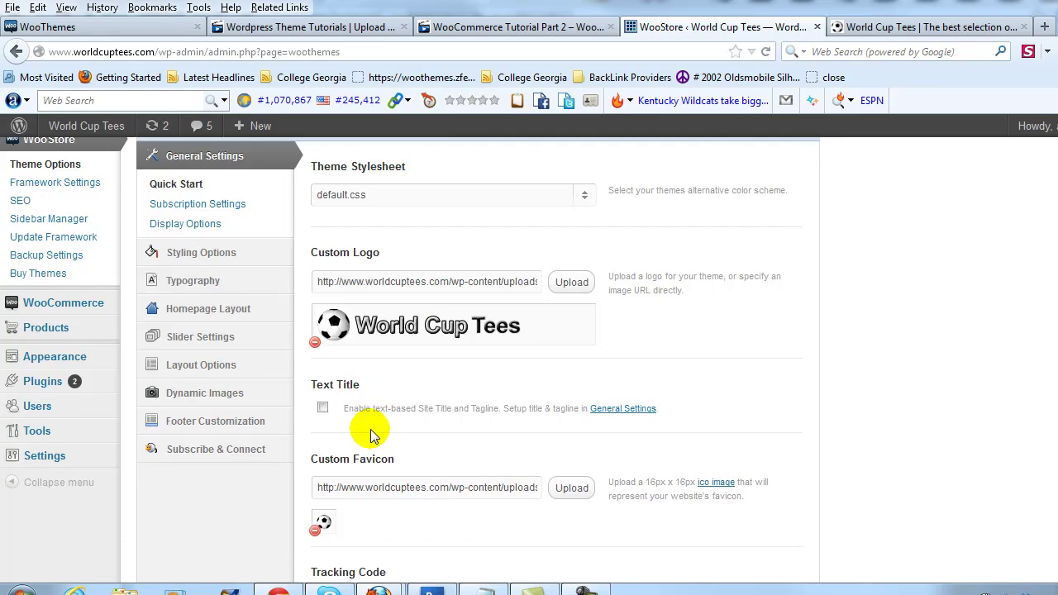
pyautogui.scroll(2, 369, 436)
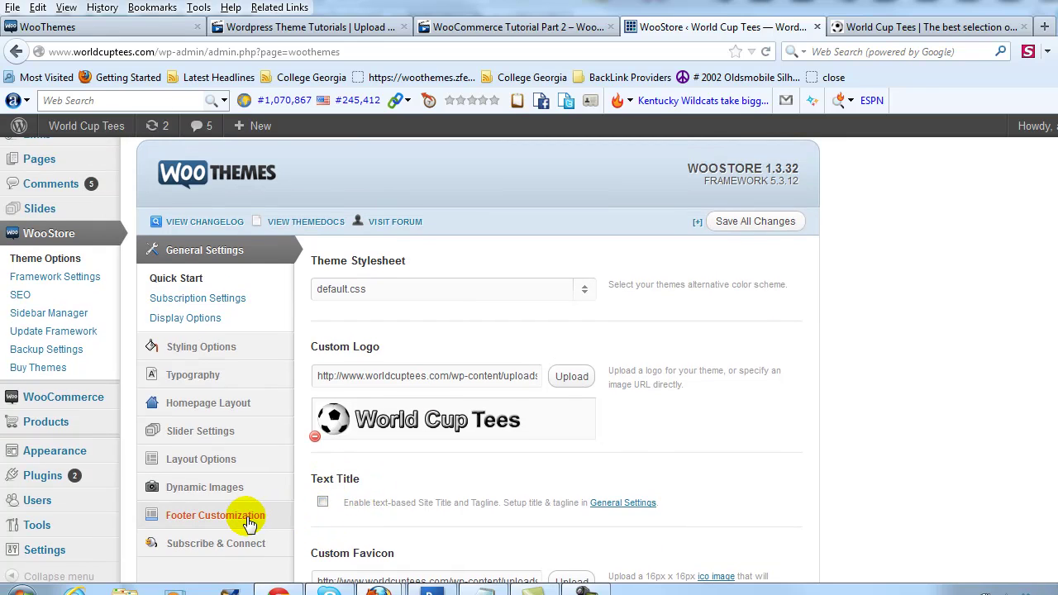
pyautogui.click(242, 520)
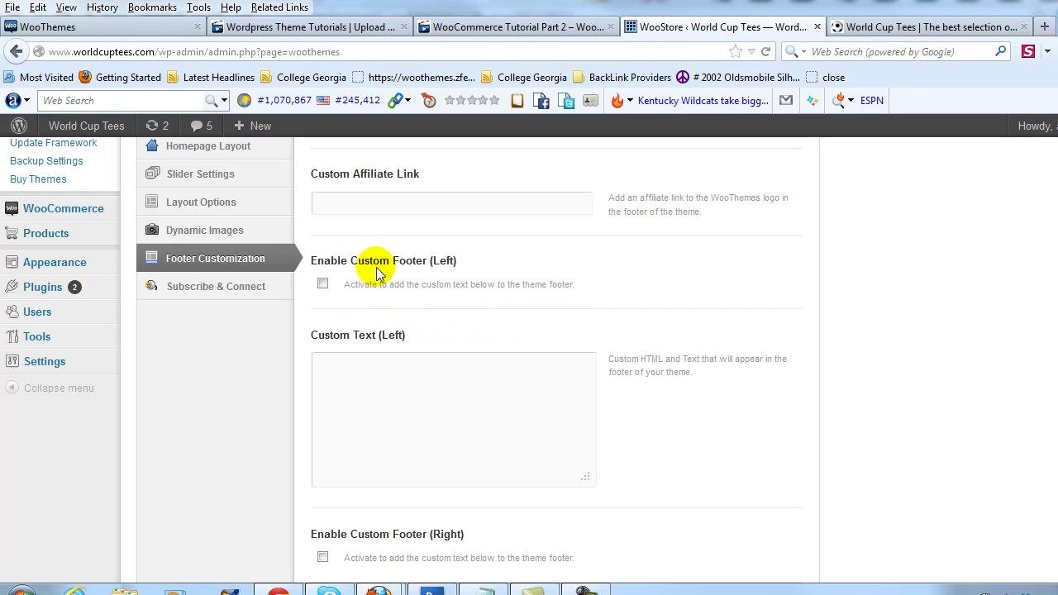
# - Enable both the left and the right custom footer for the theme
pyautogui.click(324, 285)
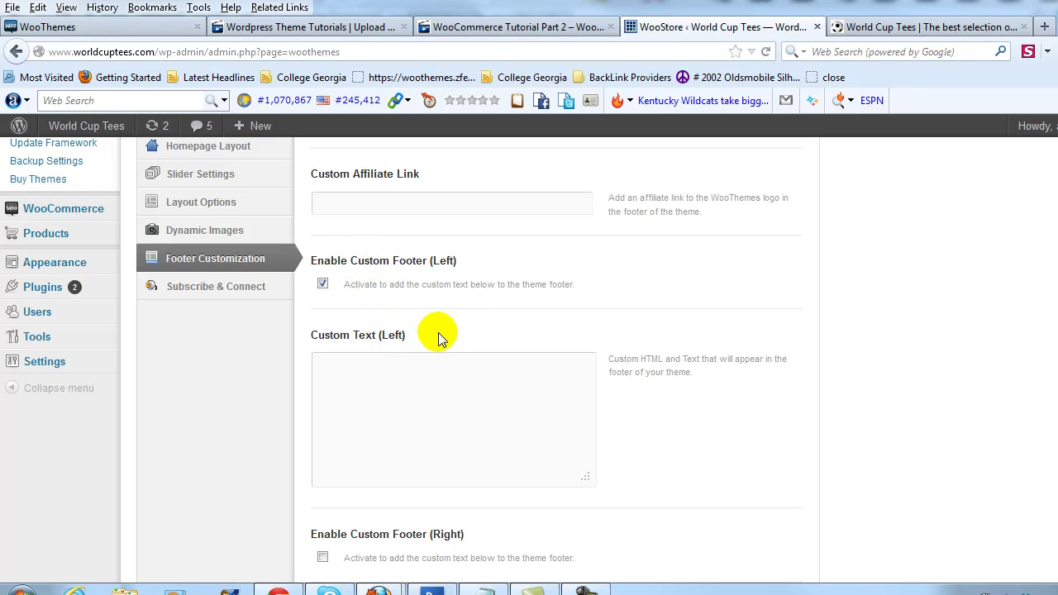
pyautogui.scroll(-3, 471, 347)
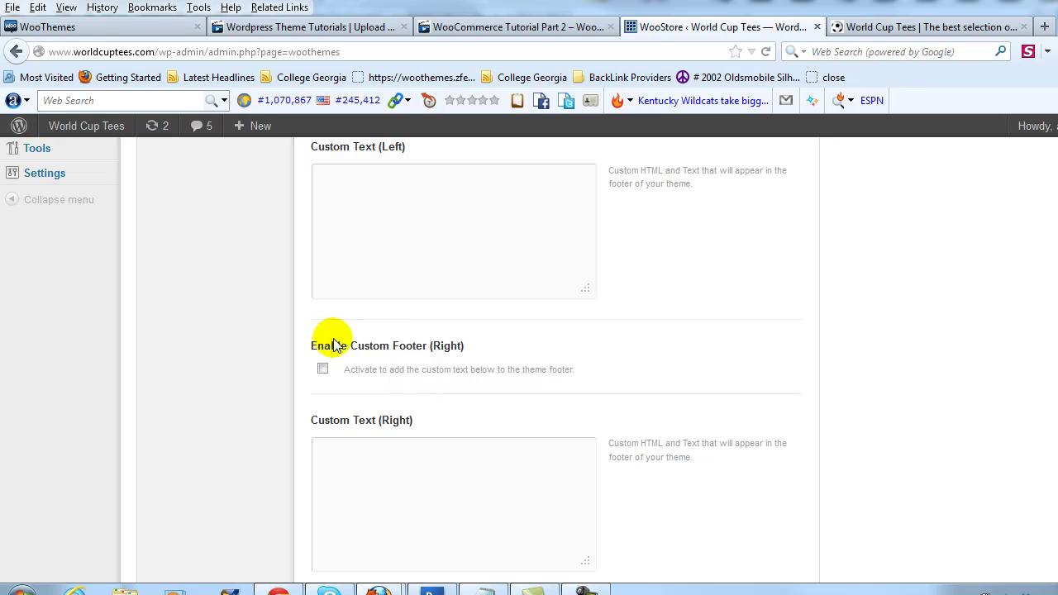
pyautogui.click(323, 370)
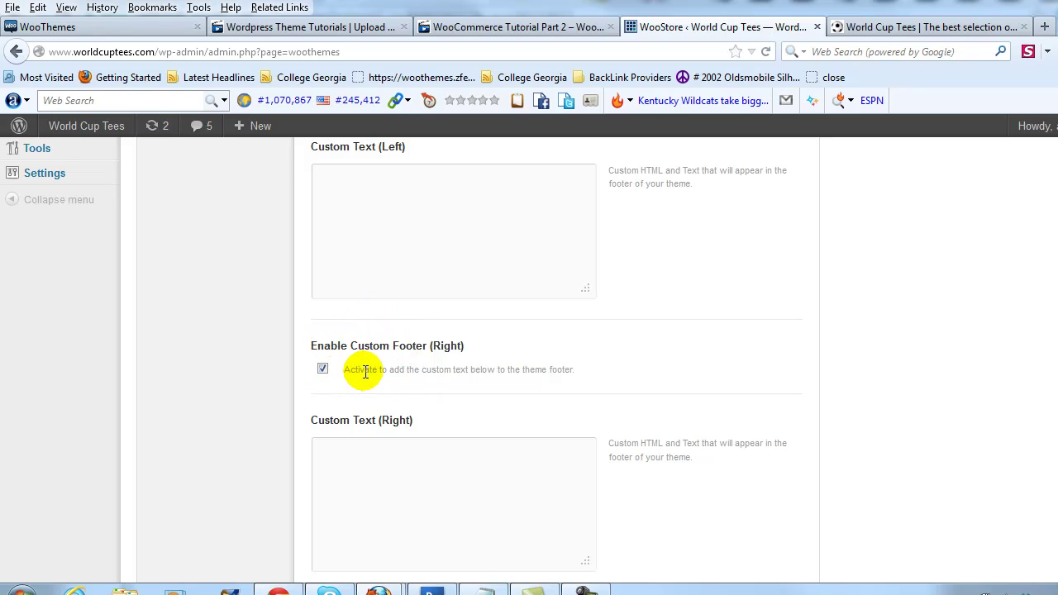
pyautogui.scroll(2, 418, 378)
# - Copy the line "<p>© 2009-2012 World Cup Tees. All Rights Reserved.</p>" from Notepad into the left footer's custom text
pyautogui.click(524, 335)
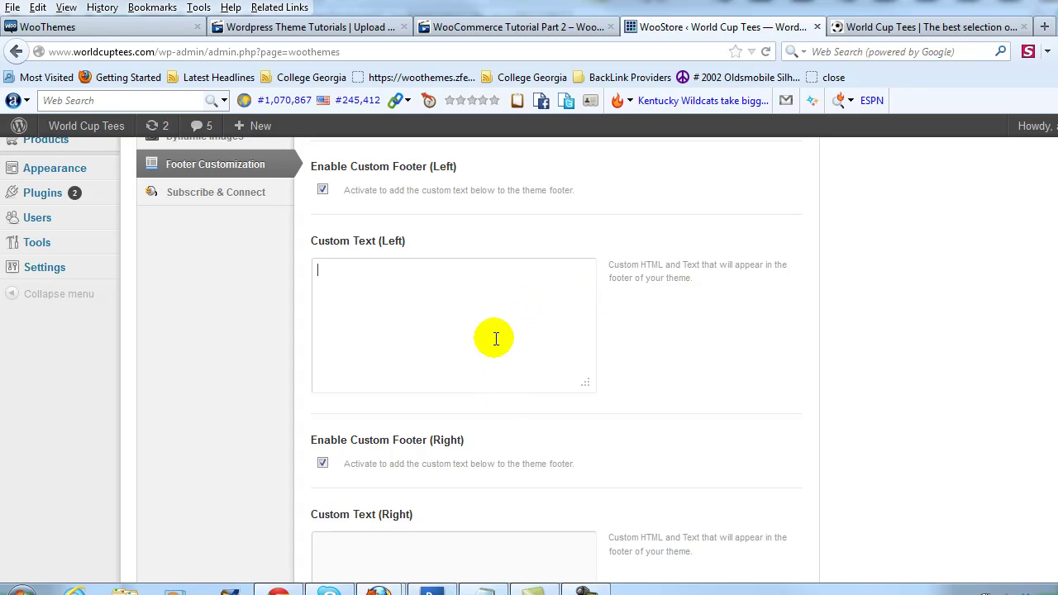
pyautogui.click(909, 29)
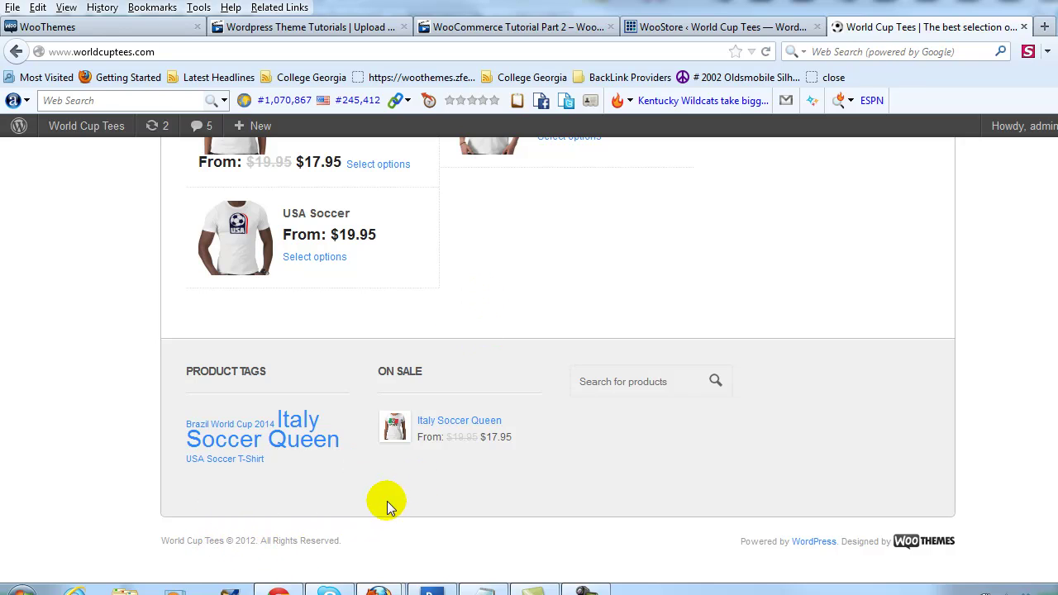
pyautogui.click(668, 29)
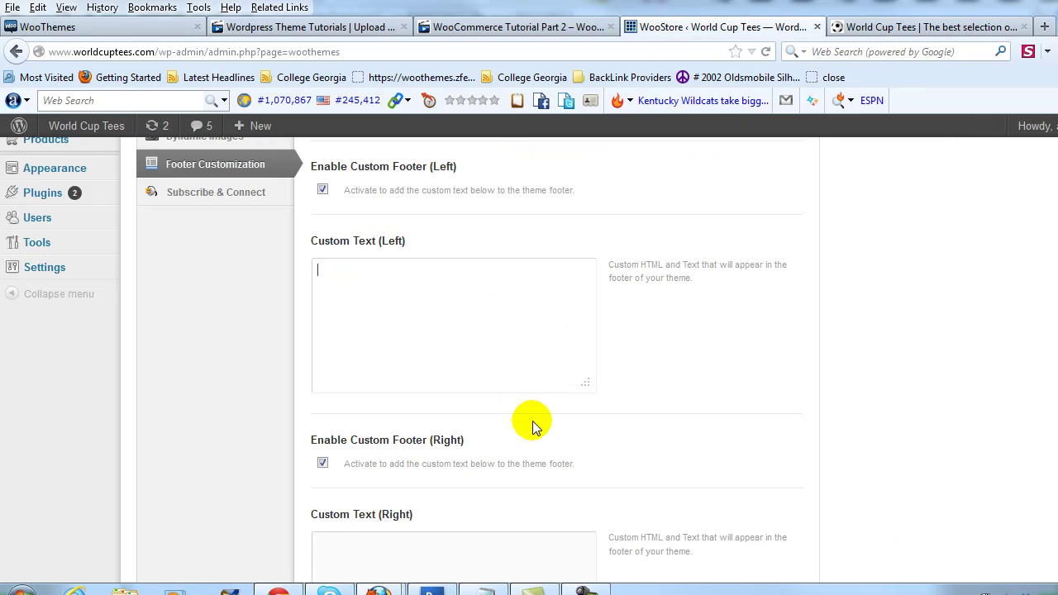
pyautogui.click(496, 590)
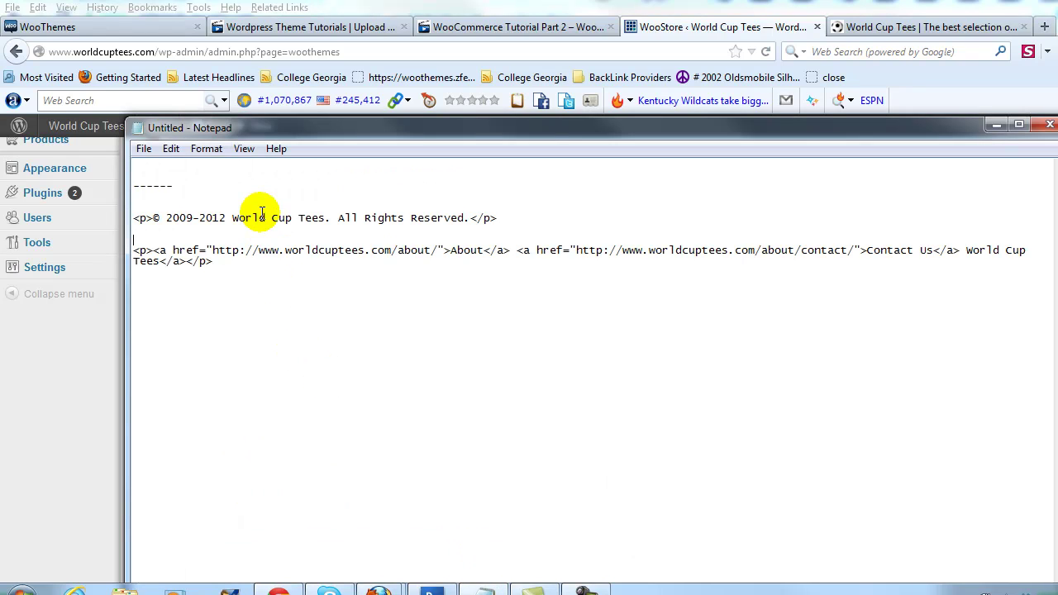
pyautogui.moveTo(499, 217); pyautogui.dragTo(157, 218)
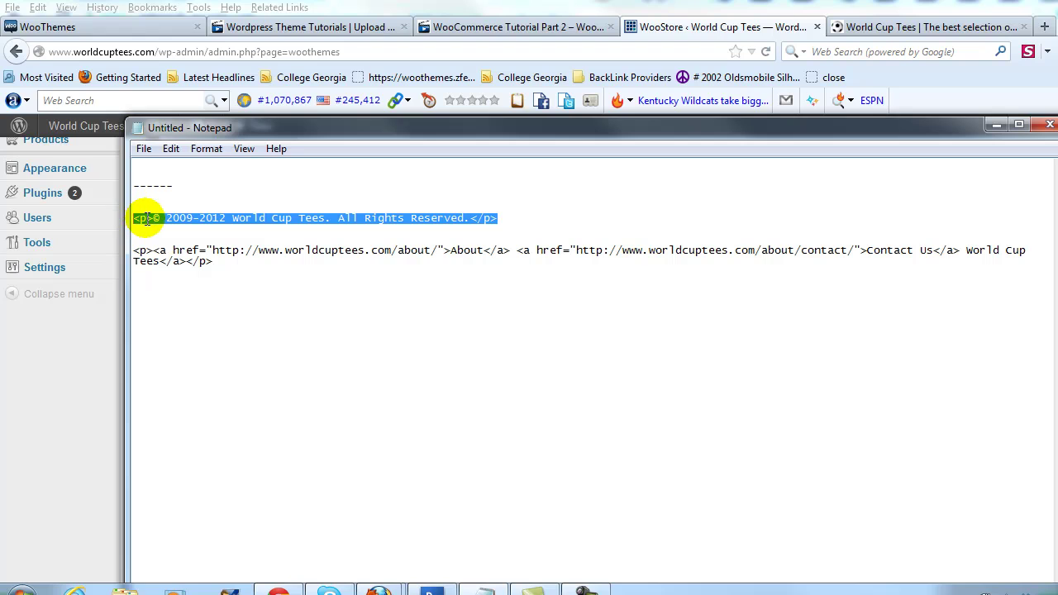
pyautogui.rightClick(145, 219)
pyautogui.click(248, 271)
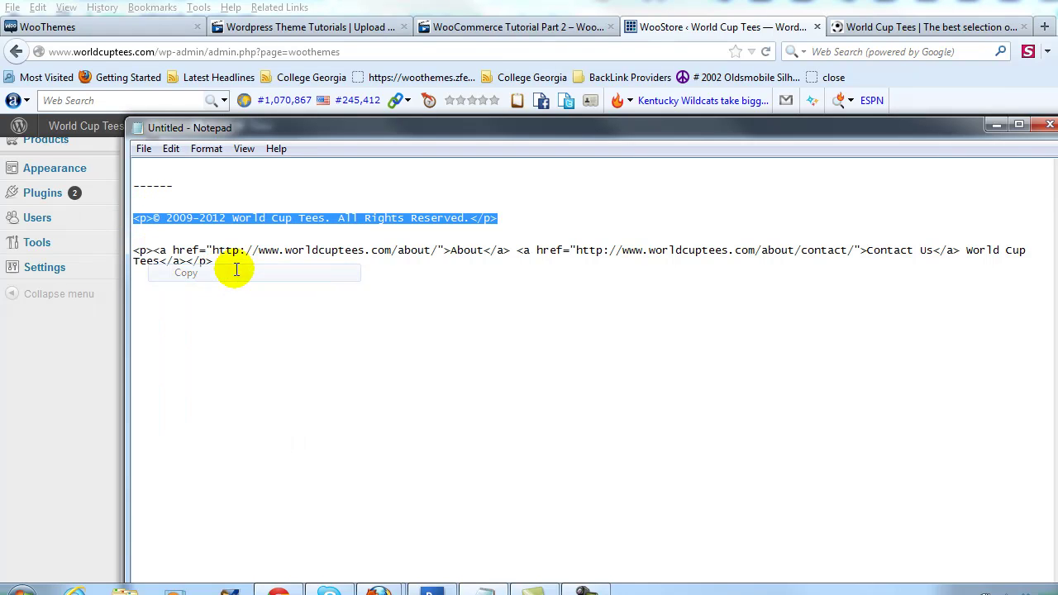
pyautogui.click(784, 26)
pyautogui.rightClick(453, 320)
pyautogui.click(496, 390)
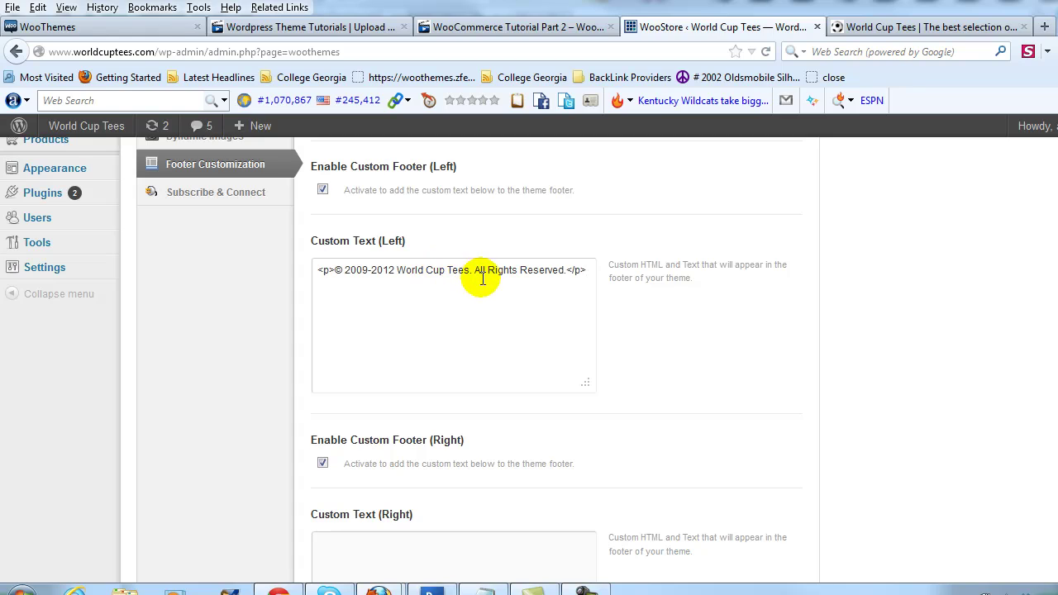
pyautogui.click(436, 323)
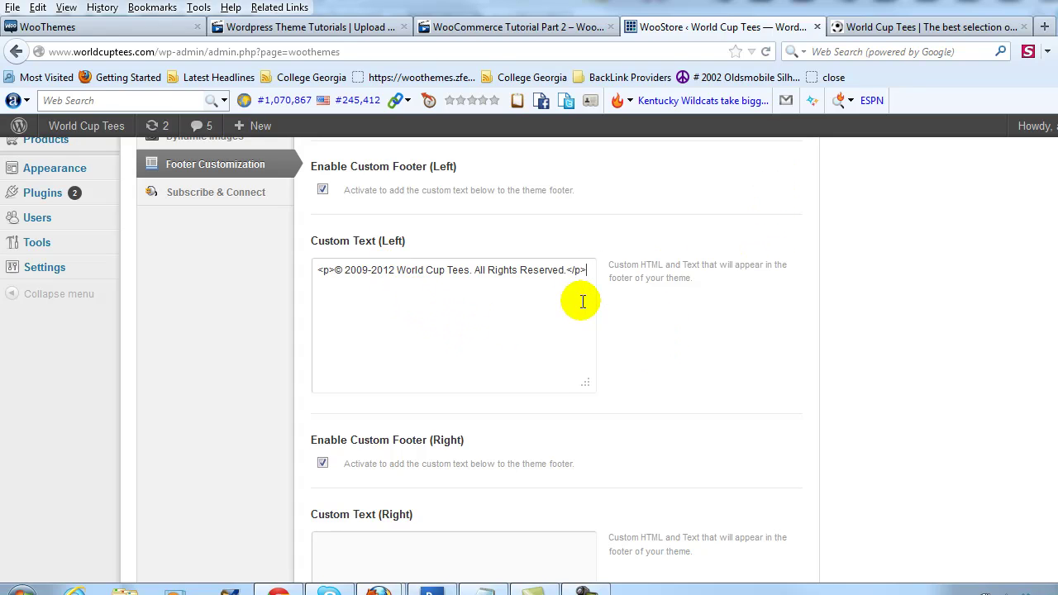
# - Copy the HTML paragraph with the About and Contact Us links from Notepad into the right footer's custom text
pyautogui.scroll(-4, 590, 304)
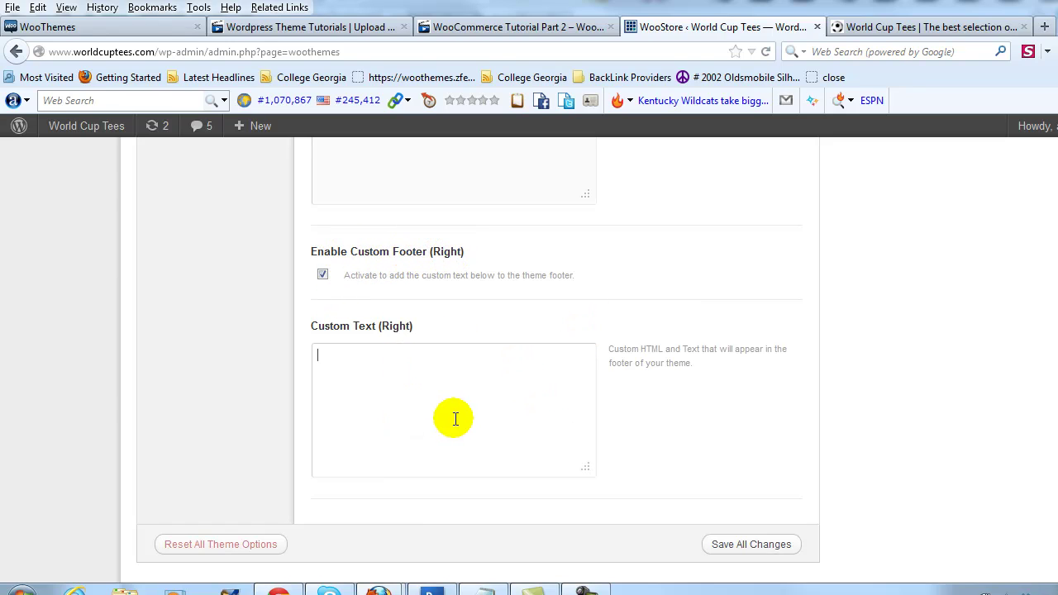
pyautogui.click(486, 590)
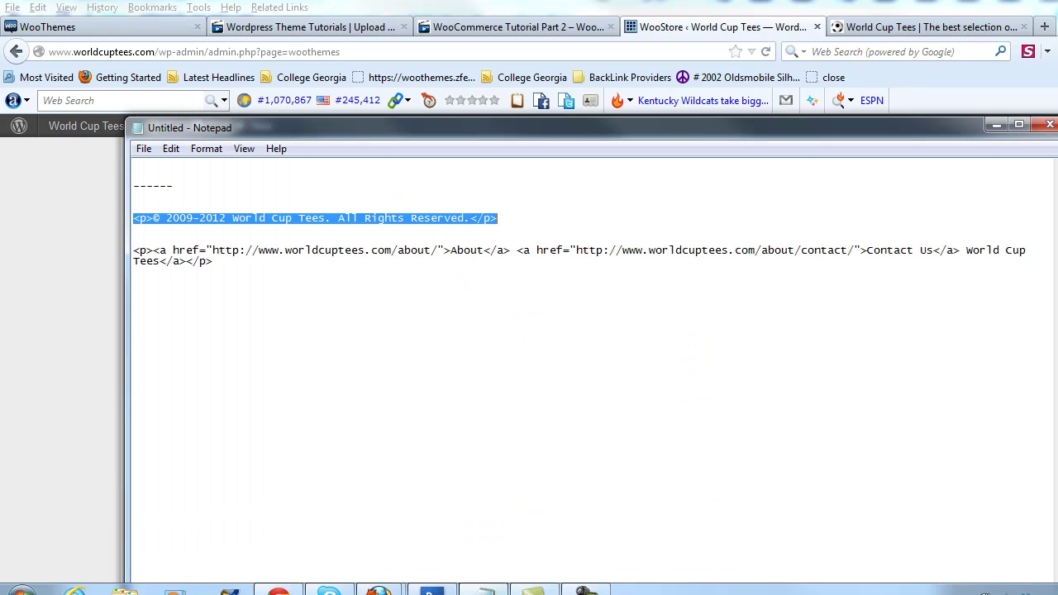
pyautogui.moveTo(220, 261); pyautogui.dragTo(140, 250)
pyautogui.rightClick(136, 249)
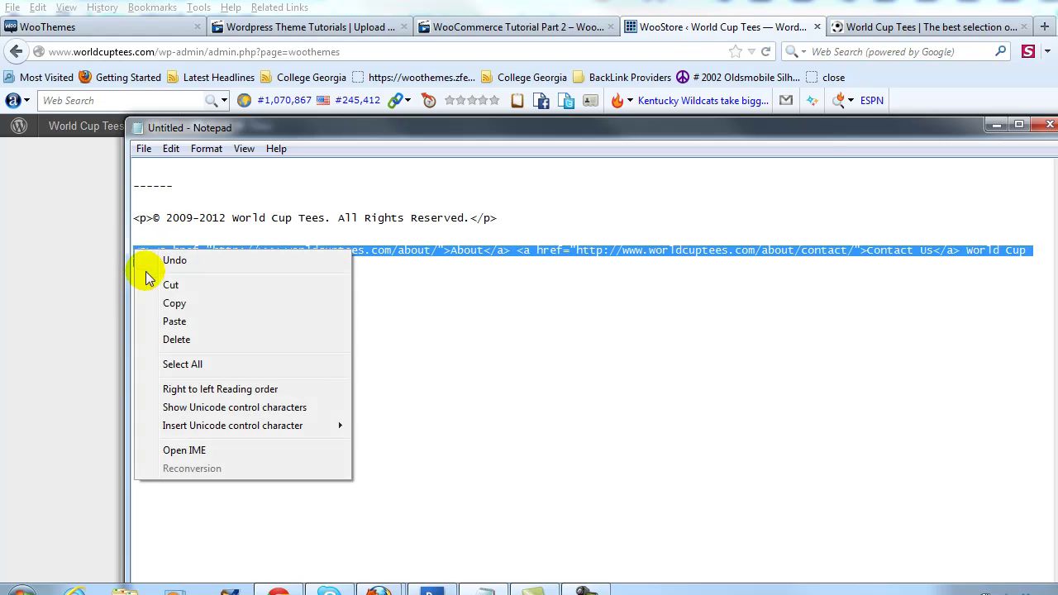
pyautogui.click(172, 303)
pyautogui.click(94, 295)
pyautogui.rightClick(395, 436)
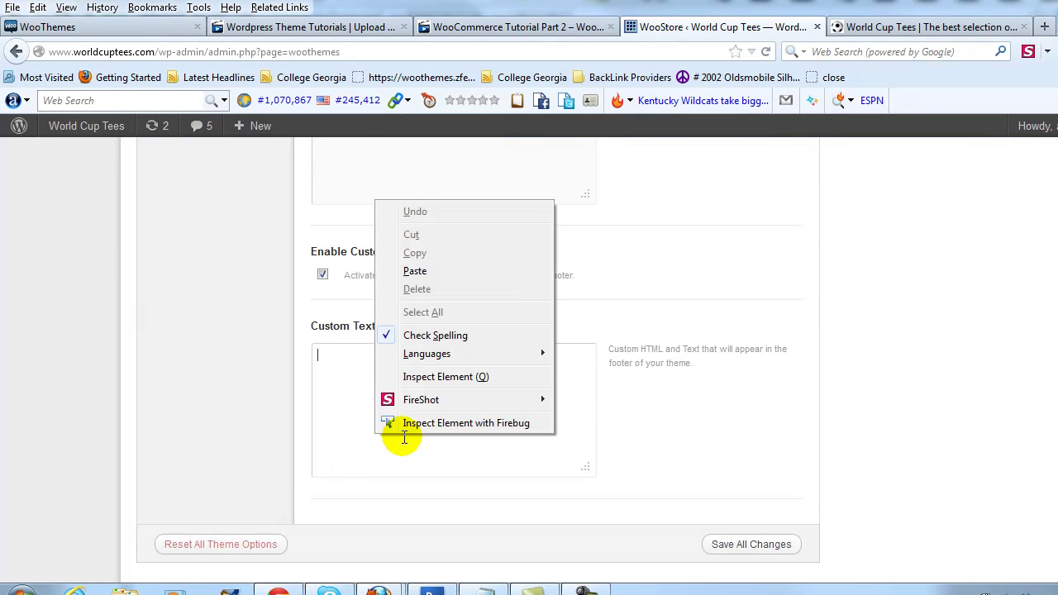
pyautogui.click(501, 276)
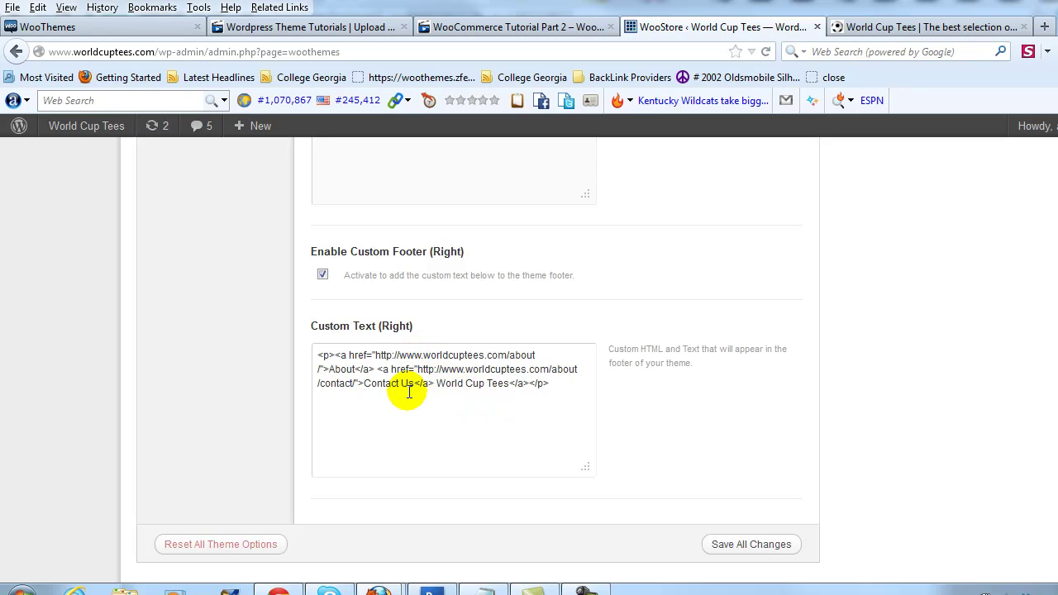
# - Compare the storefront's footer credits with the new right footer text and examine its About and Contact Us link URLs
pyautogui.click(980, 29)
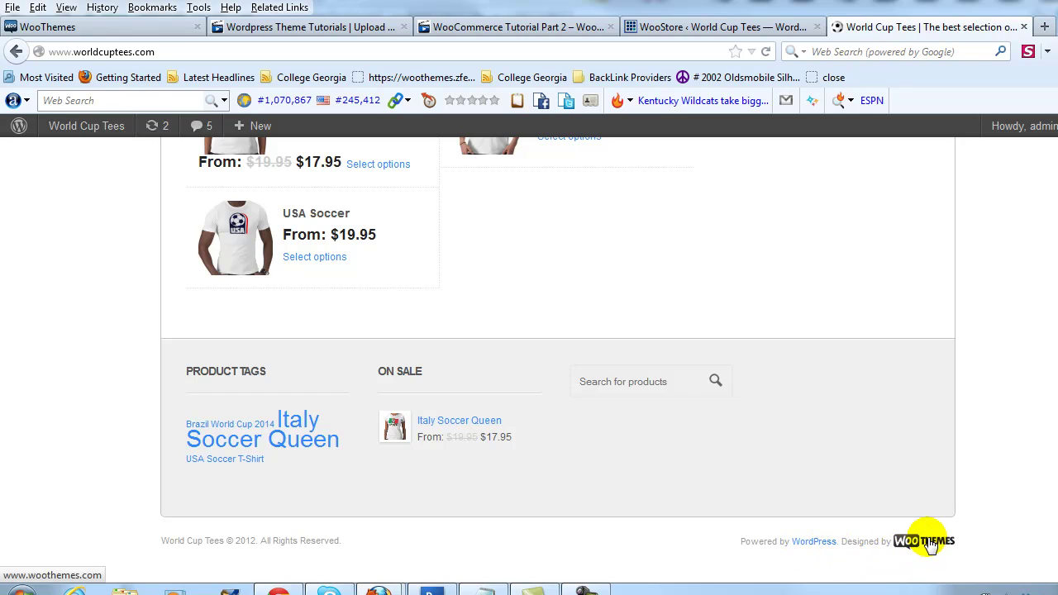
pyautogui.click(705, 26)
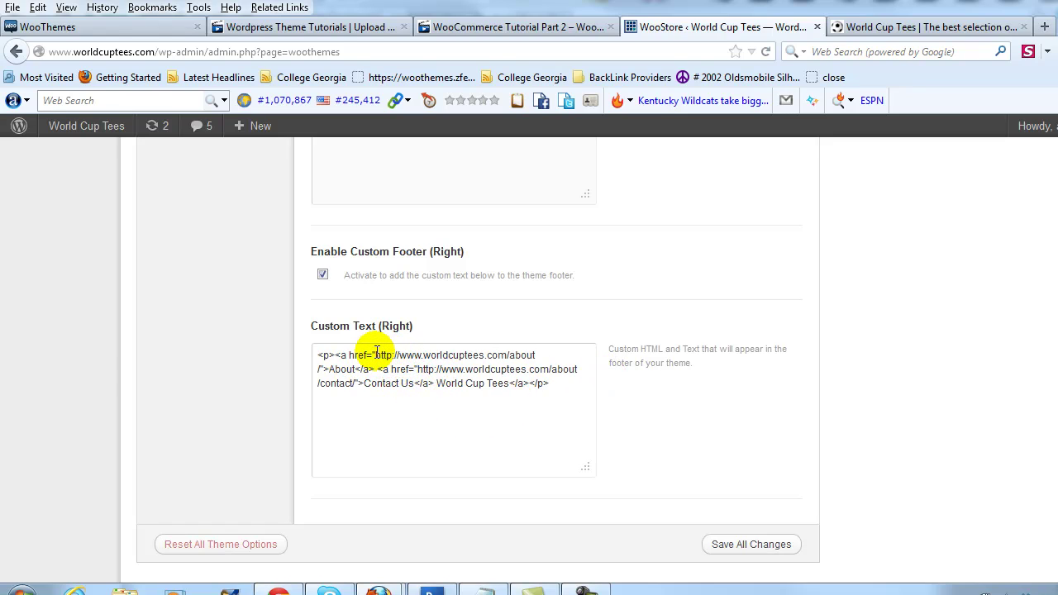
pyautogui.moveTo(376, 355); pyautogui.dragTo(530, 354)
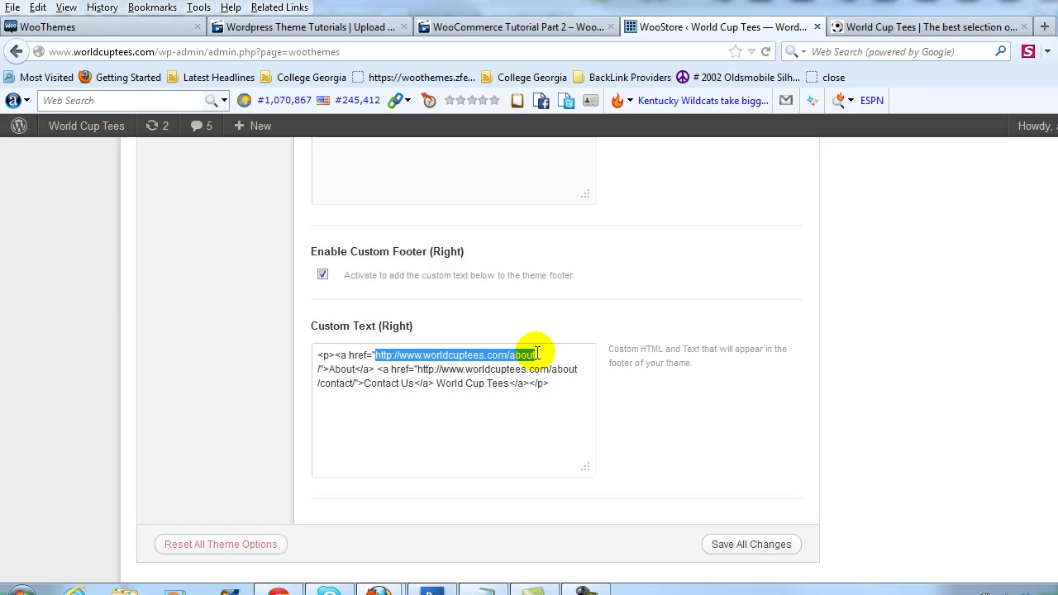
pyautogui.click(513, 394)
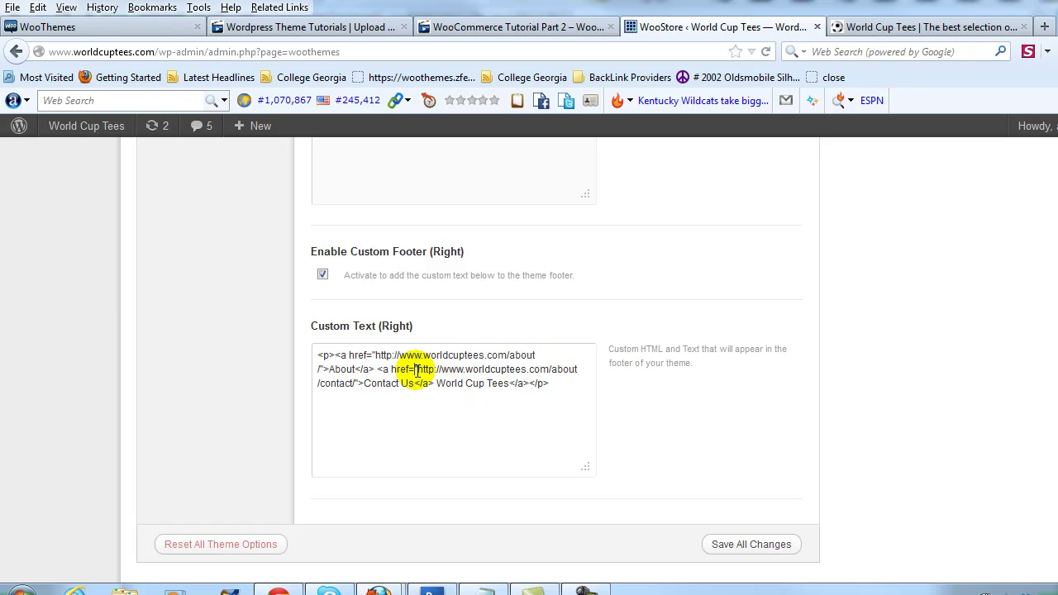
pyautogui.moveTo(416, 369); pyautogui.dragTo(354, 384)
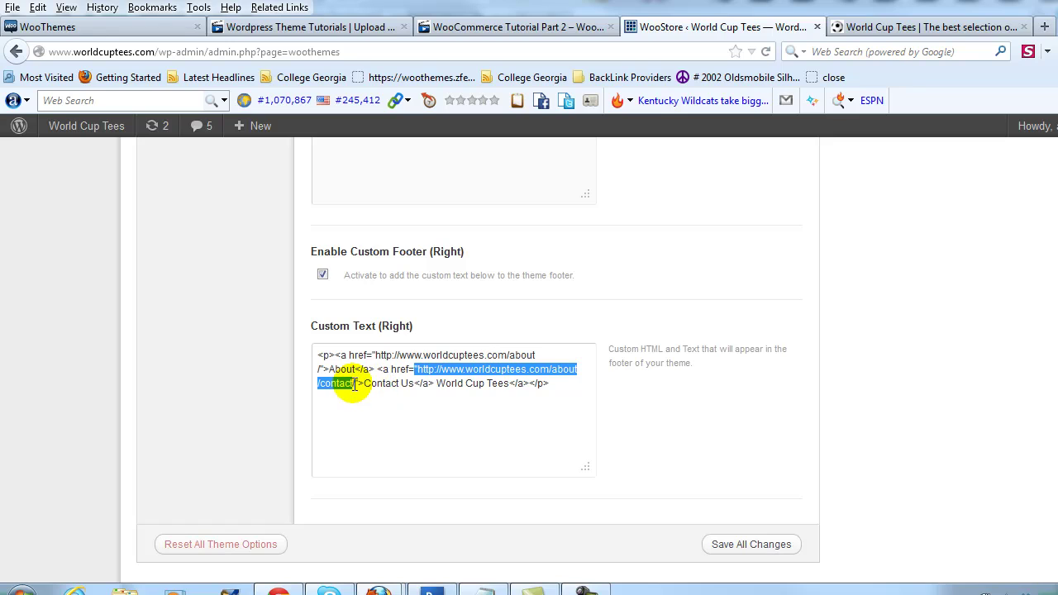
pyautogui.click(435, 384)
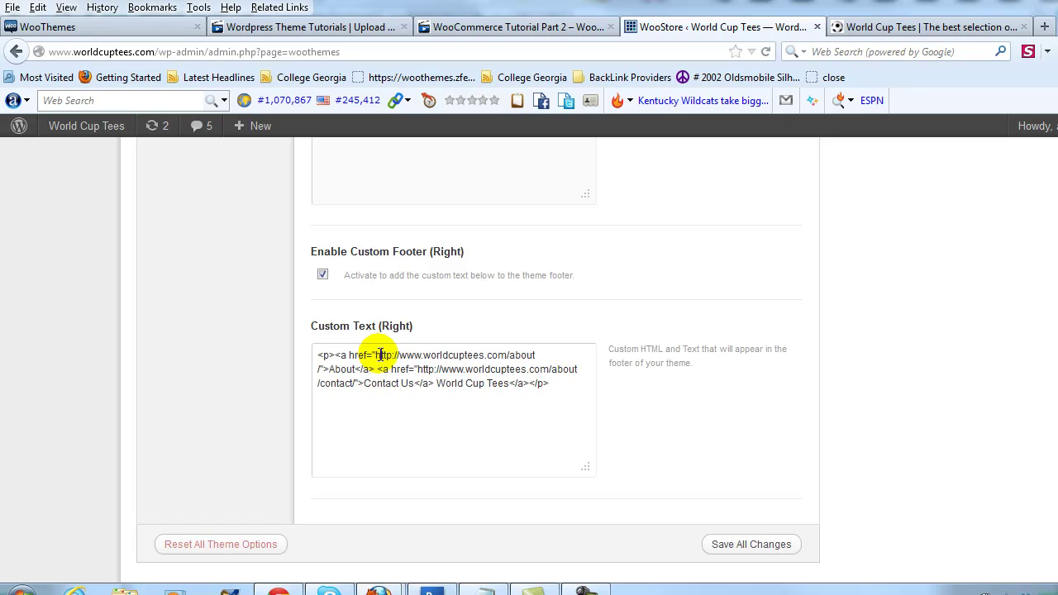
pyautogui.moveTo(380, 354); pyautogui.dragTo(534, 356)
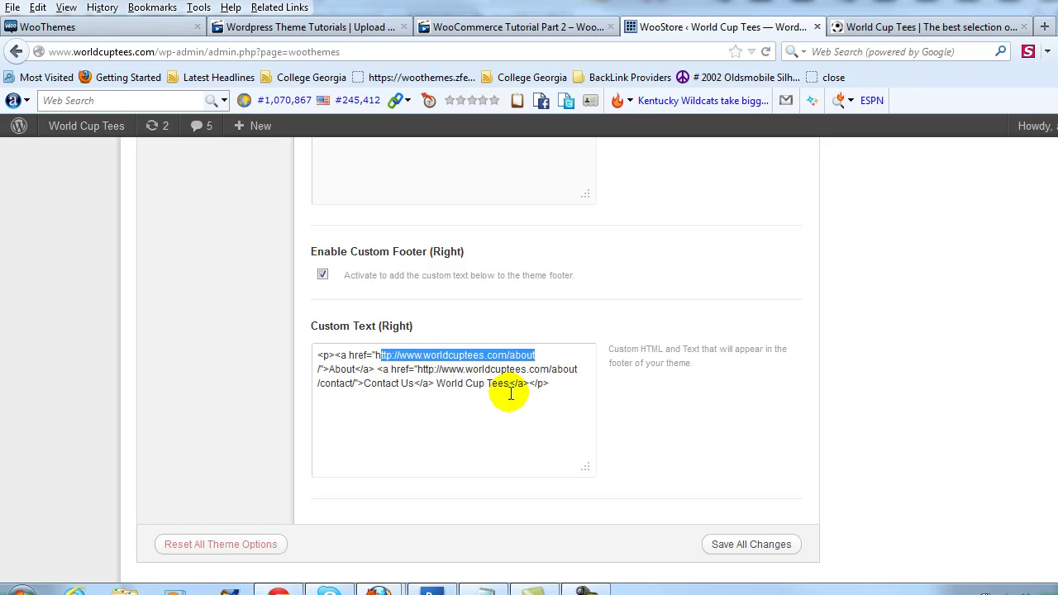
pyautogui.click(323, 368)
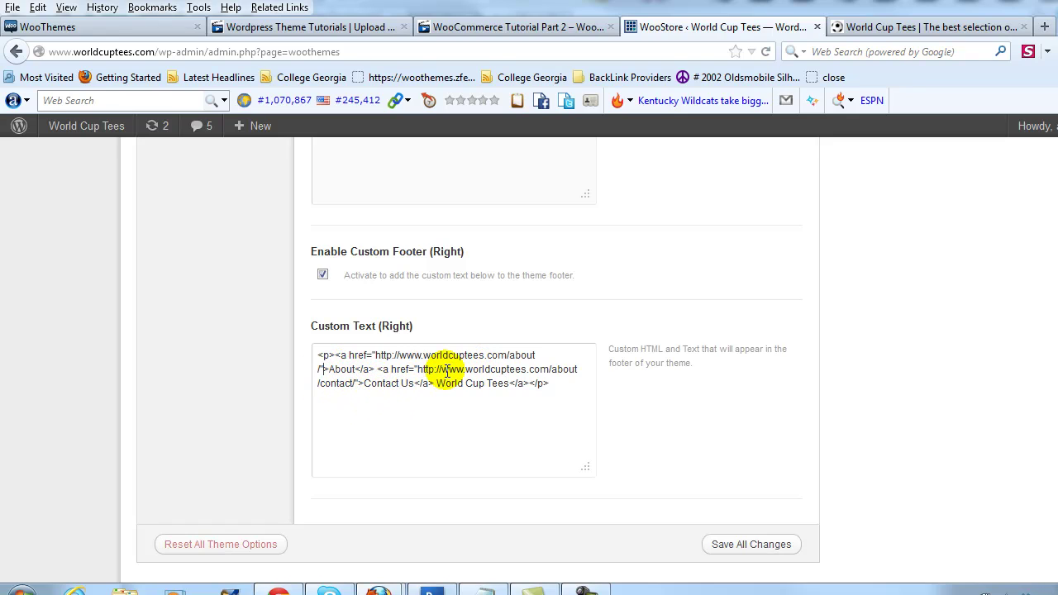
pyautogui.moveTo(419, 369); pyautogui.dragTo(357, 382)
pyautogui.click(475, 383)
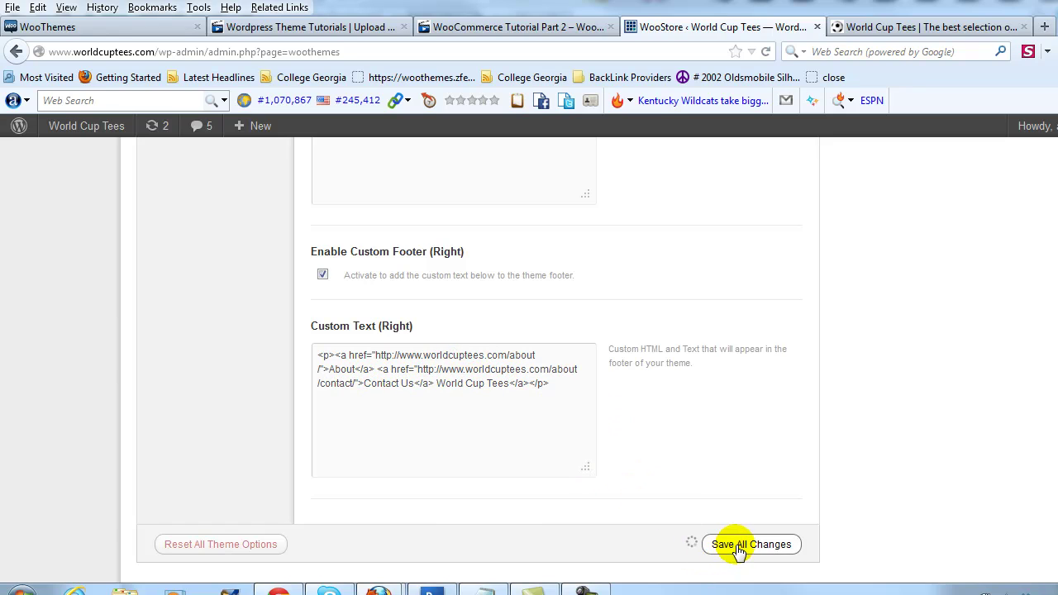
# - Reload the World Cup Tees storefront and examine the left and right footer text at the end of the page
pyautogui.click(927, 27)
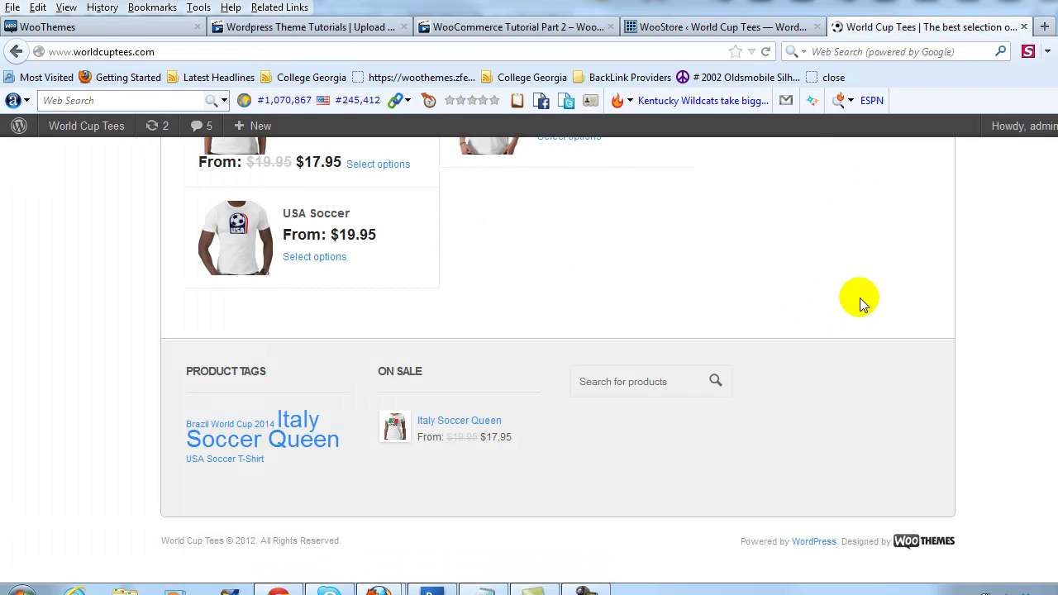
pyautogui.press('F5')
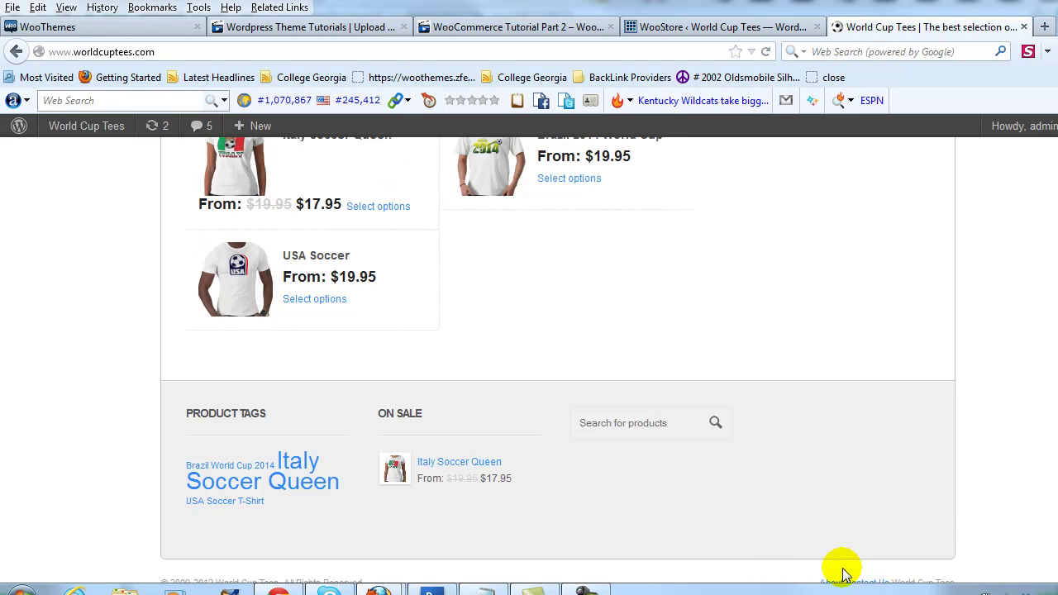
pyautogui.scroll(-1, 843, 570)
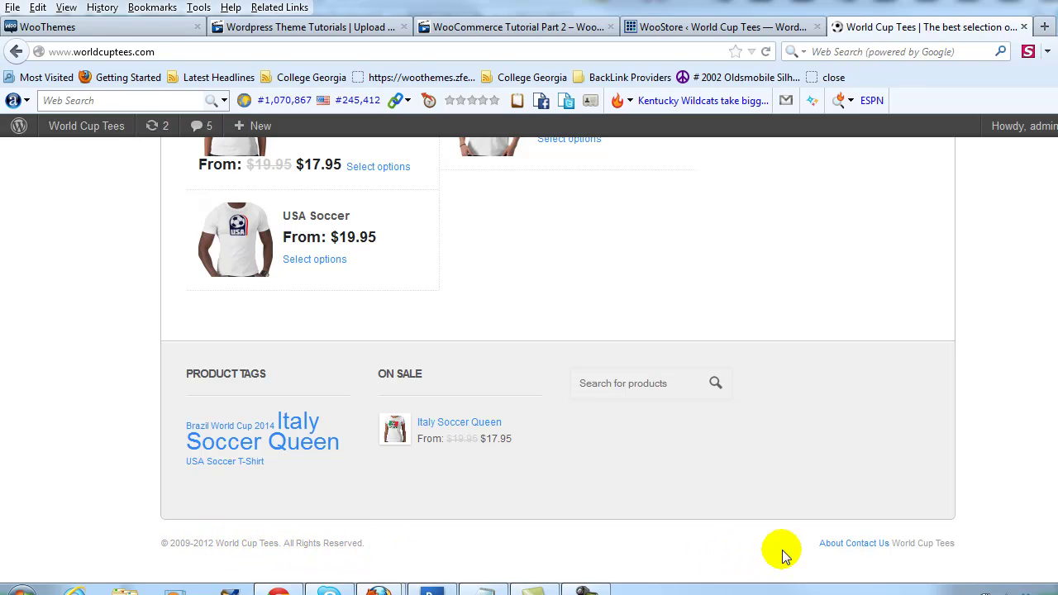
# - Test the right footer's About and Contact Us links by opening each linked page, and check the footer on both
pyautogui.click(826, 545)
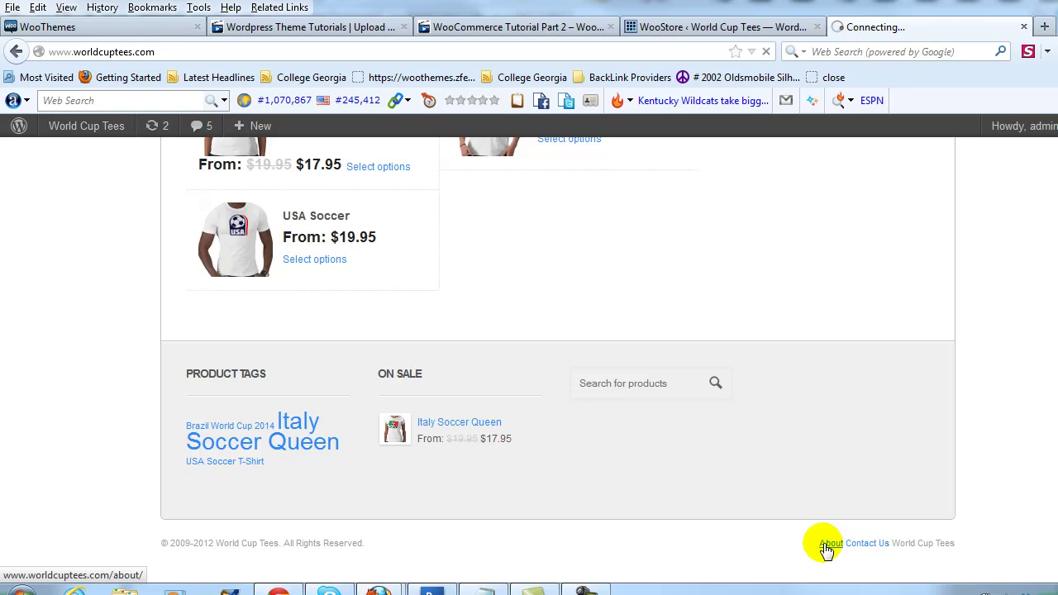
pyautogui.scroll(-10, 253, 413)
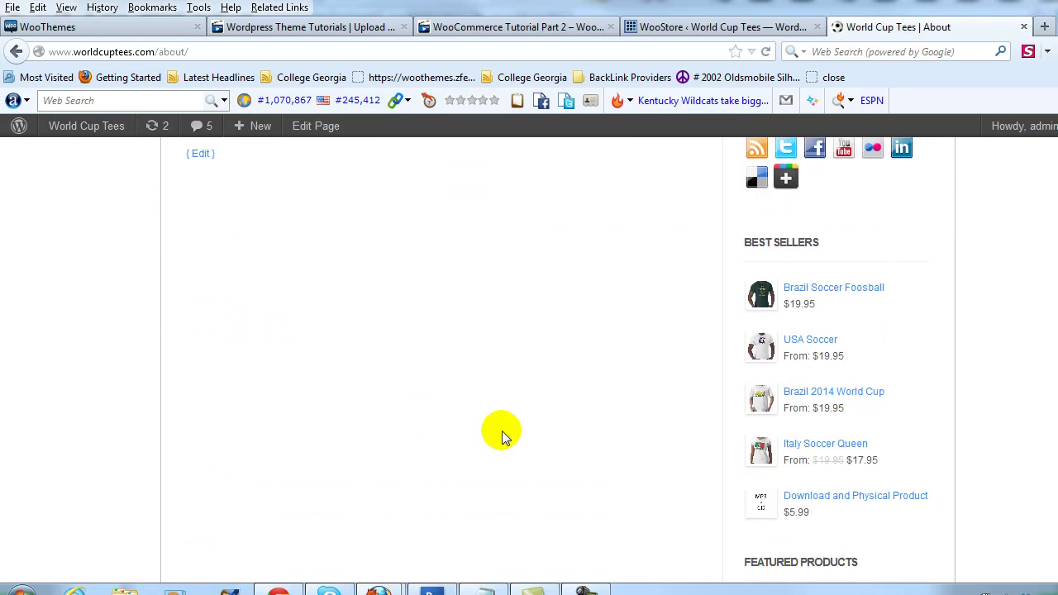
pyautogui.click(867, 542)
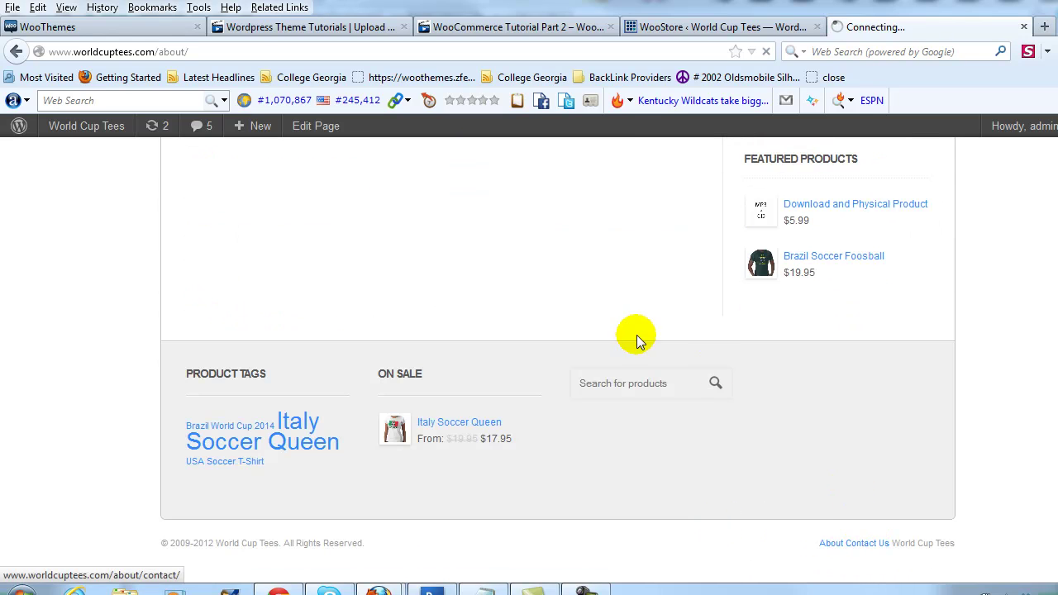
pyautogui.scroll(10, 634, 346)
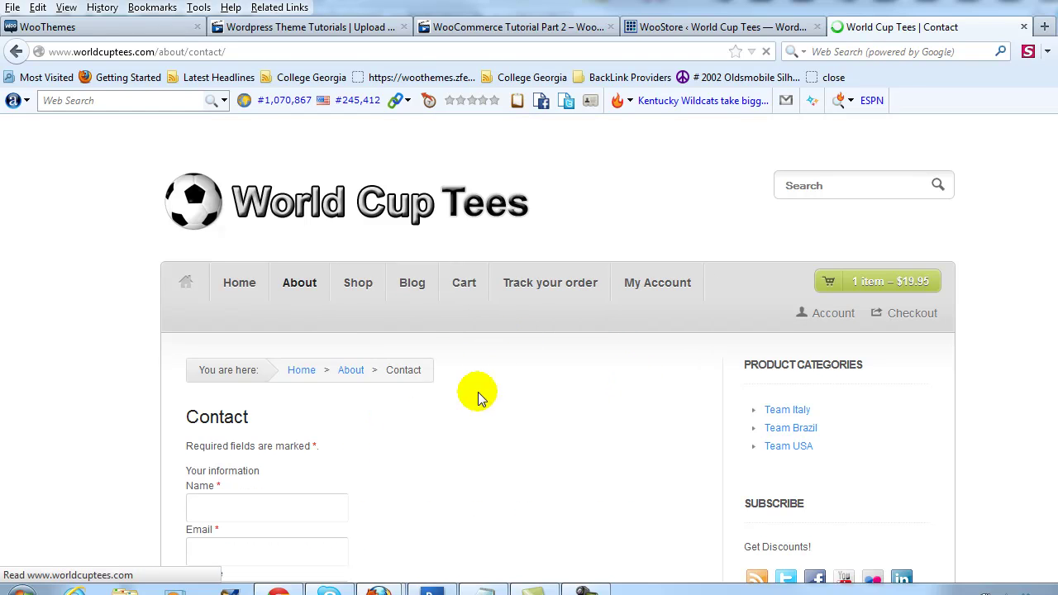
pyautogui.scroll(-10, 496, 405)
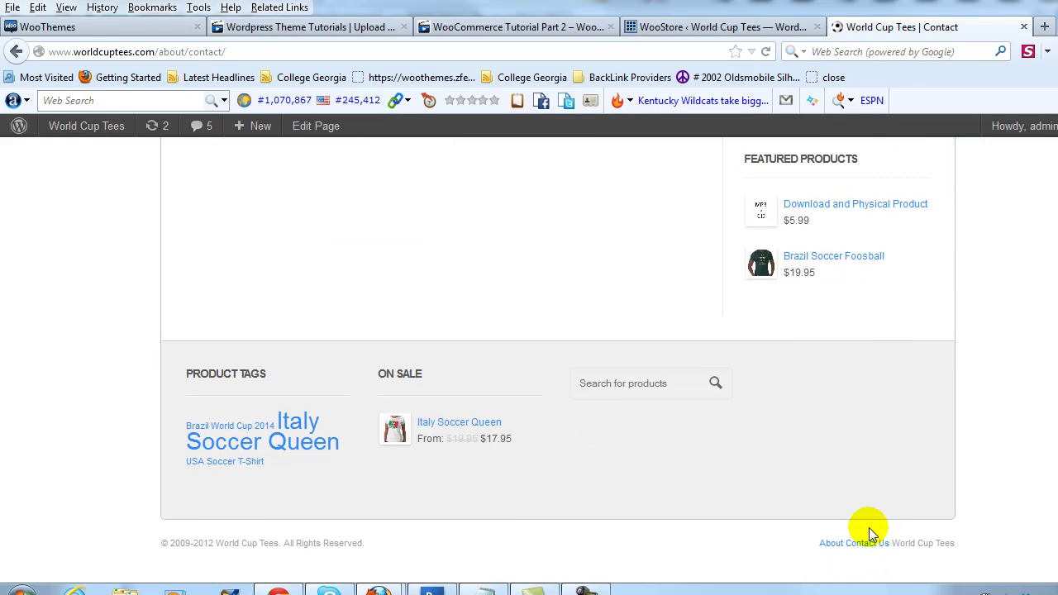